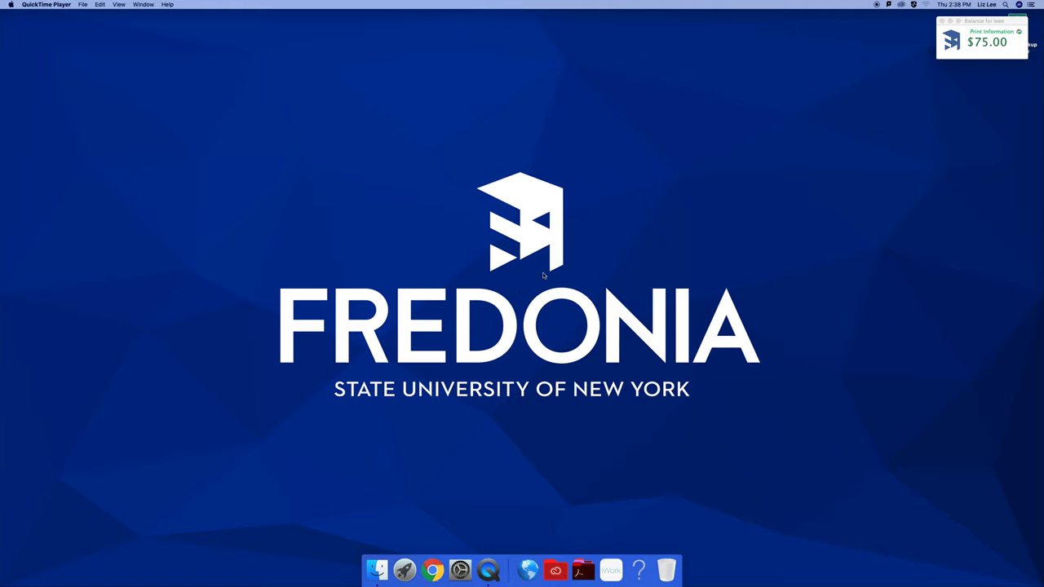
Drag the print-balance window left so the Seagate Backup Plus Drive icon is uncovered
{"action": "left_click_drag", "start_coordinate": [983, 22], "coordinate": [942, 23]}
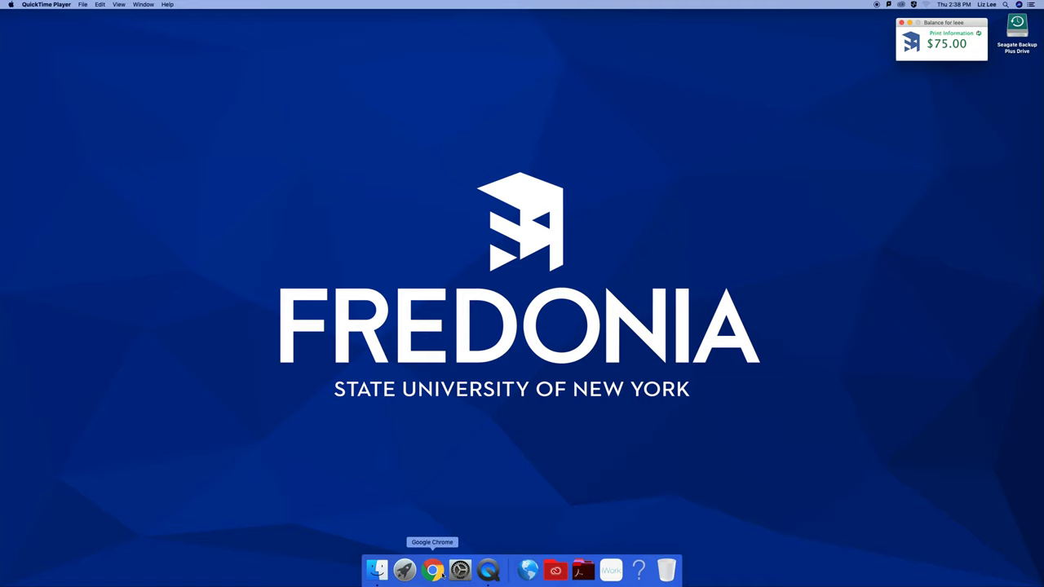
Launch Adobe Lightroom Classic from the Adobe Lightroom Classic folder in Applications
{"action": "left_click", "coordinate": [377, 569]}
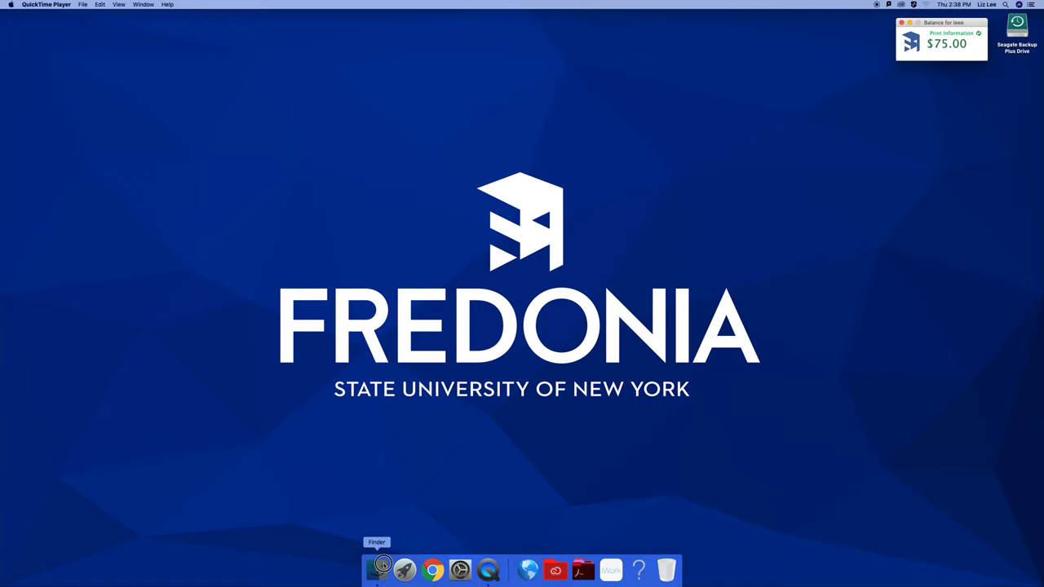
{"action": "left_click", "coordinate": [396, 160]}
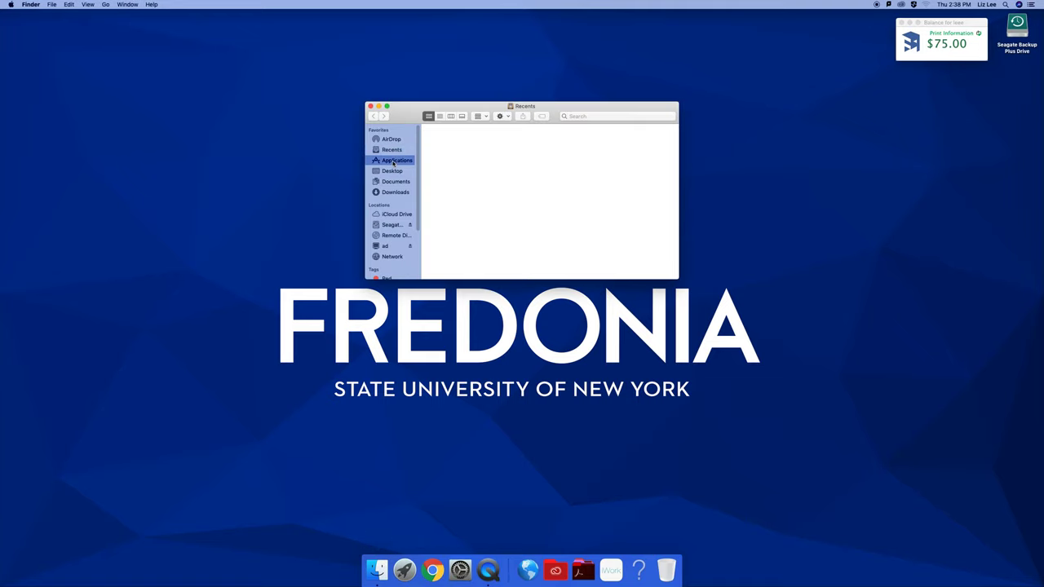
{"action": "scroll", "coordinate": [502, 155], "scroll_direction": "down", "scroll_amount": 2}
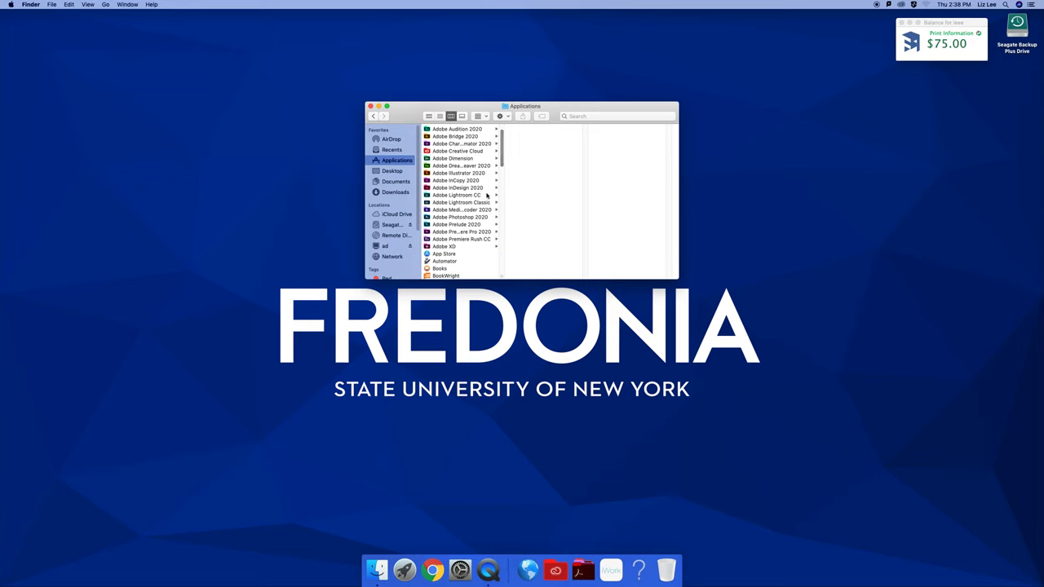
{"action": "left_click", "coordinate": [482, 203]}
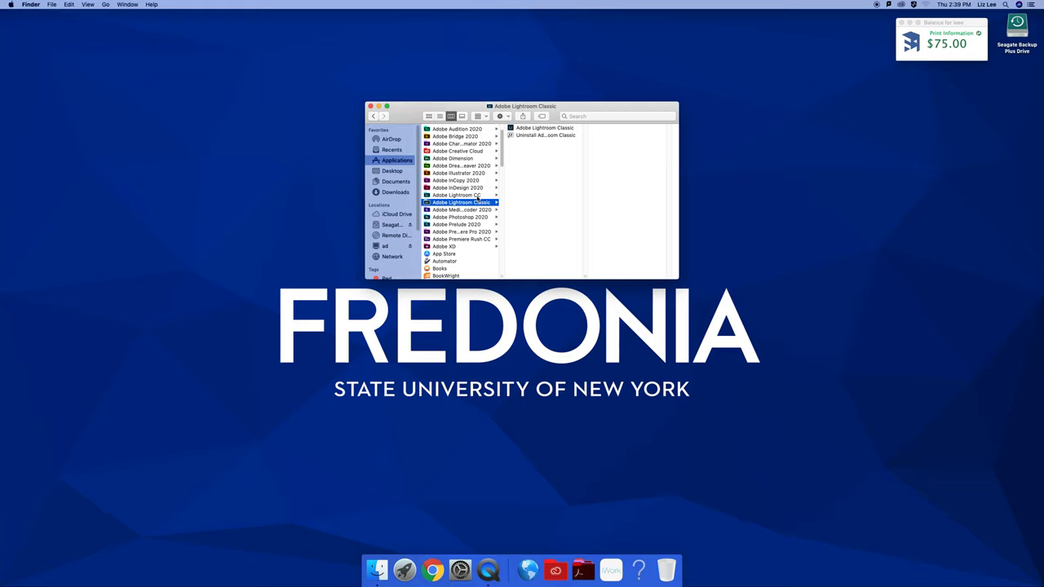
{"action": "double_click", "coordinate": [541, 129]}
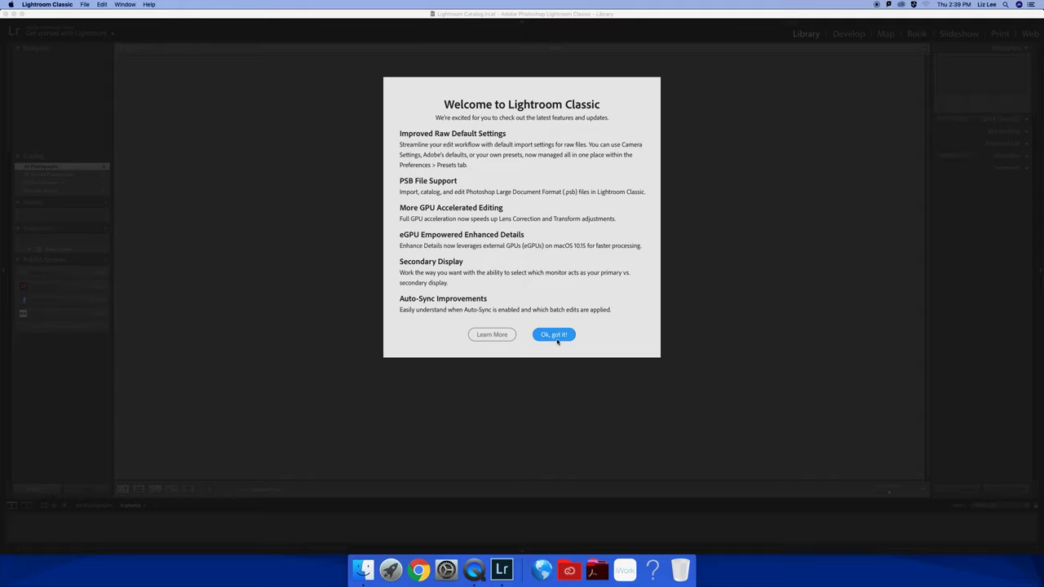
Dismiss the welcome message and update notice, then sign in with the university account credentials
{"action": "left_click", "coordinate": [556, 336]}
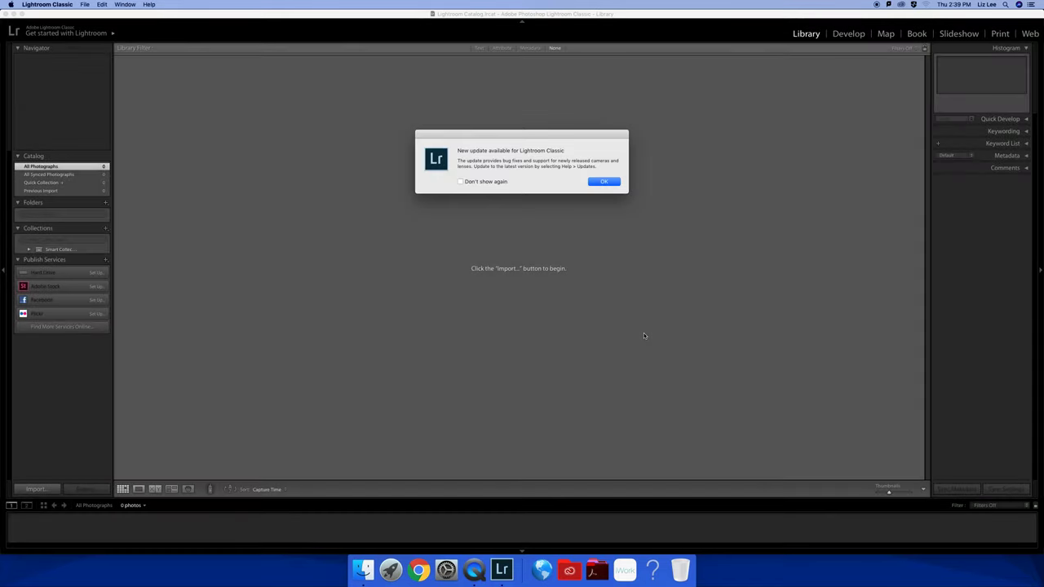
{"action": "left_click", "coordinate": [605, 182]}
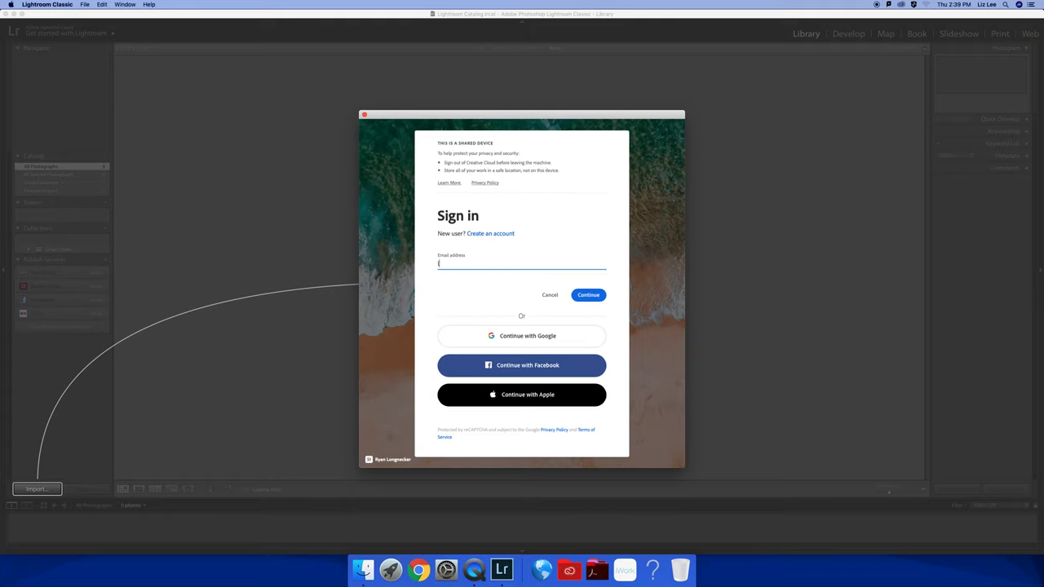
{"action": "left_click", "coordinate": [588, 295]}
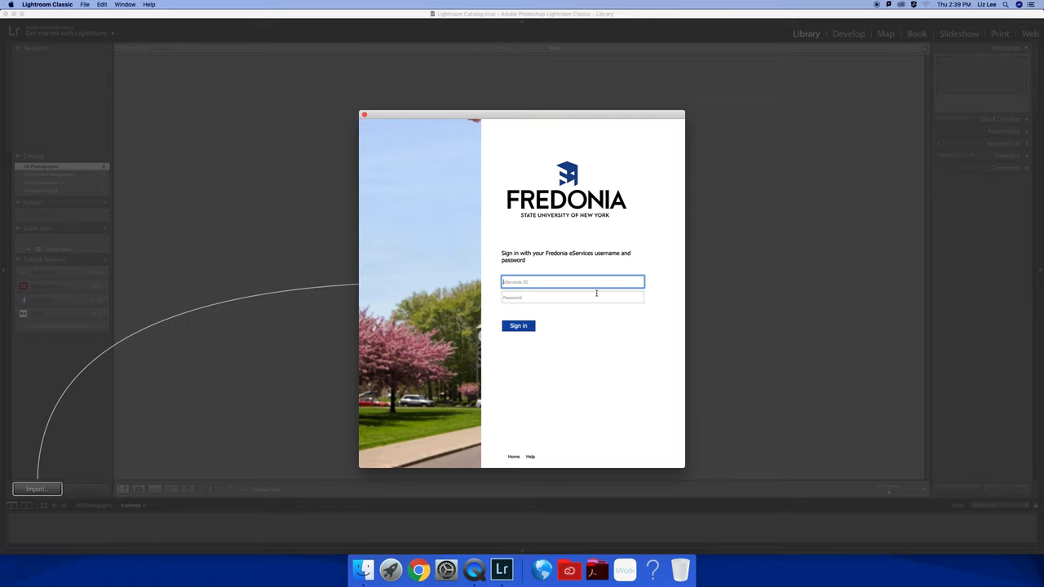
{"action": "left_click", "coordinate": [545, 299]}
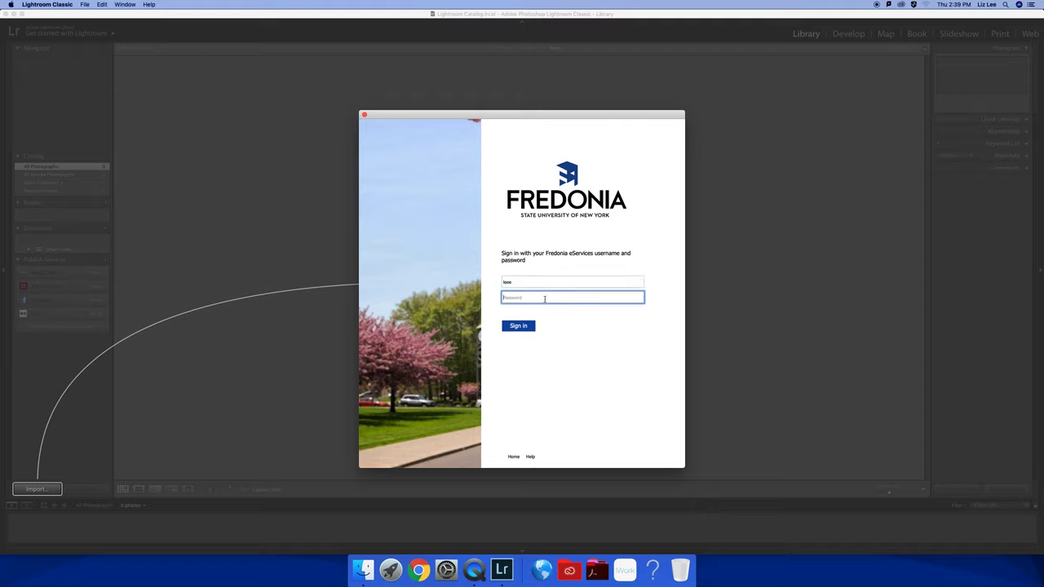
{"action": "type", "text": "•••••"}
{"action": "key", "text": "Return"}
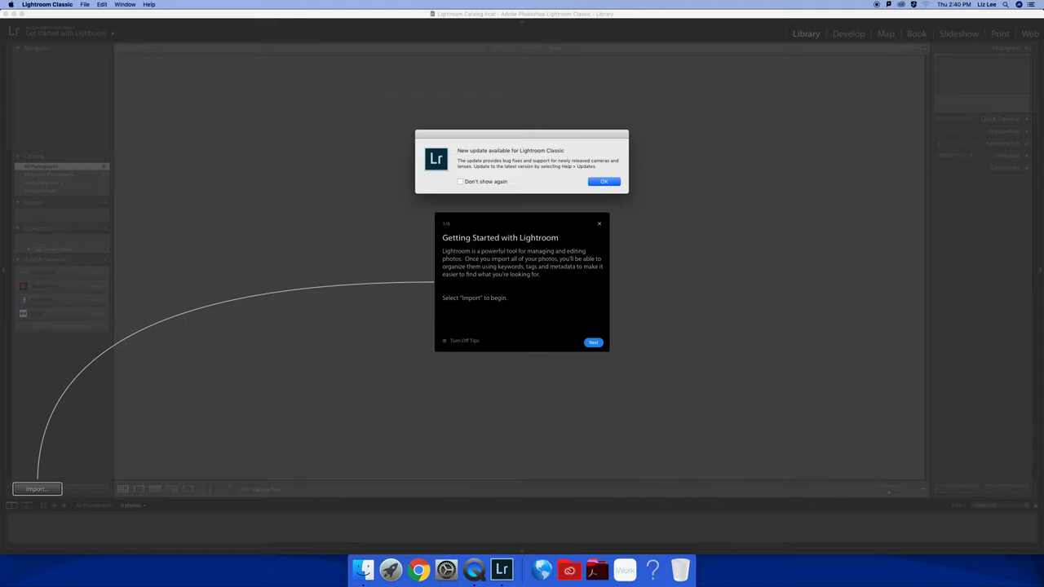
Close the update notice, Getting Started tips and data-sharing notice, then quit Lightroom Classic
{"action": "left_click", "coordinate": [605, 182]}
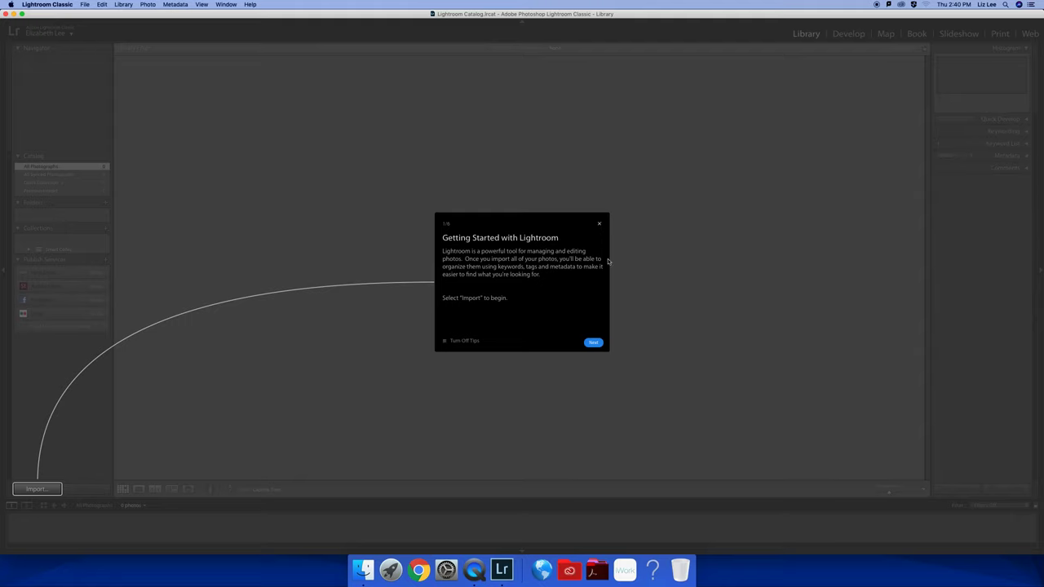
{"action": "left_click", "coordinate": [601, 226]}
{"action": "left_click", "coordinate": [600, 226]}
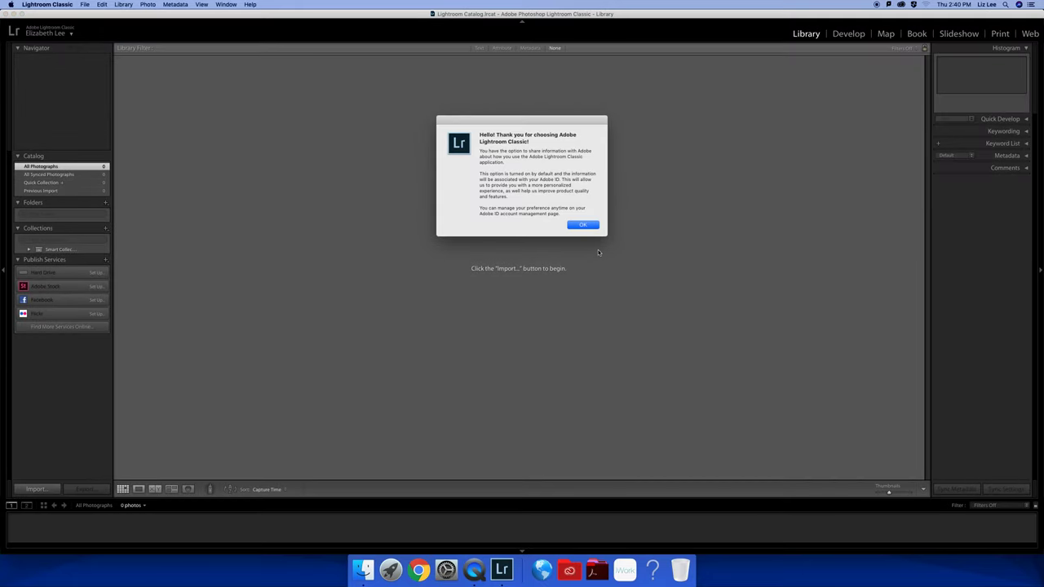
{"action": "left_click", "coordinate": [584, 226]}
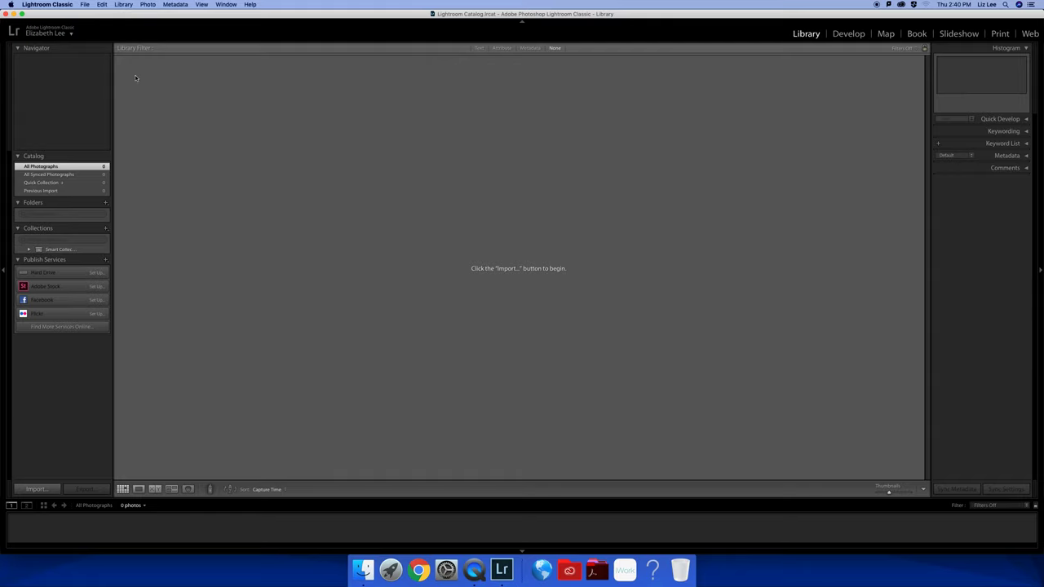
{"action": "left_click", "coordinate": [63, 5]}
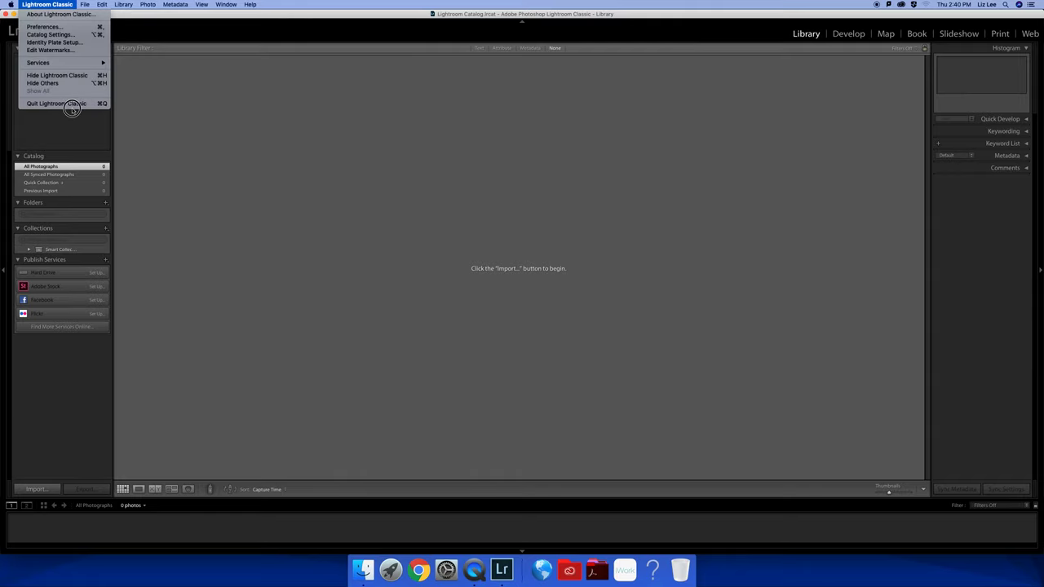
{"action": "left_click", "coordinate": [70, 103]}
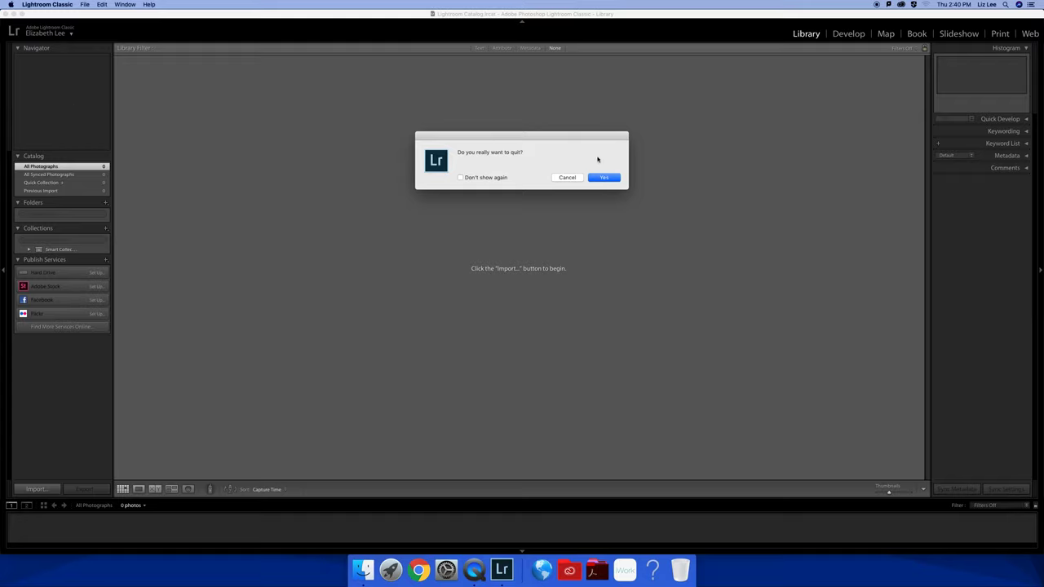
{"action": "left_click", "coordinate": [603, 177]}
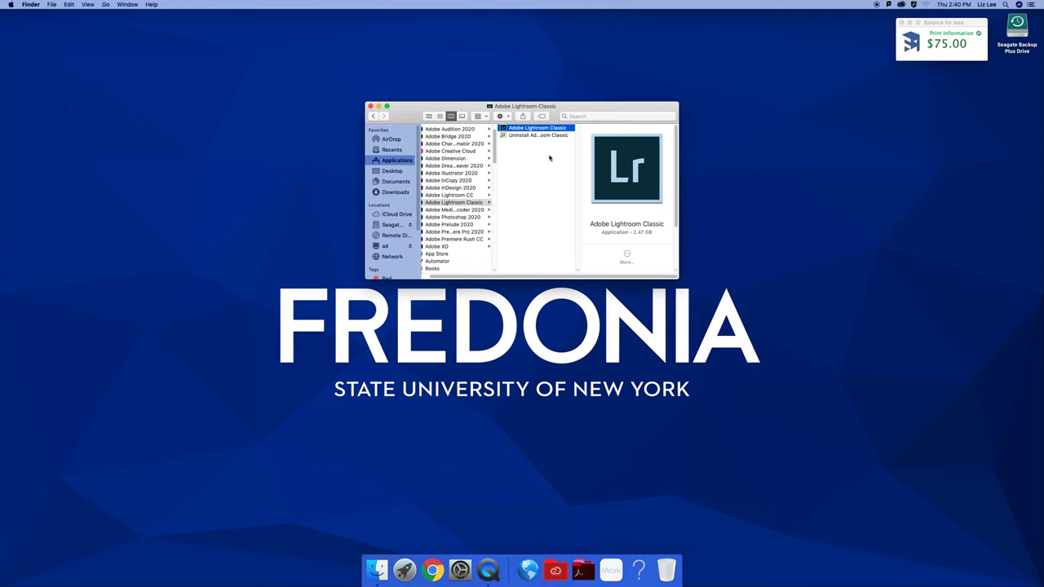
Show the home folder in column view with Pictures selected, and open the Seagate Backup Plus Drive
{"action": "left_click", "coordinate": [371, 106]}
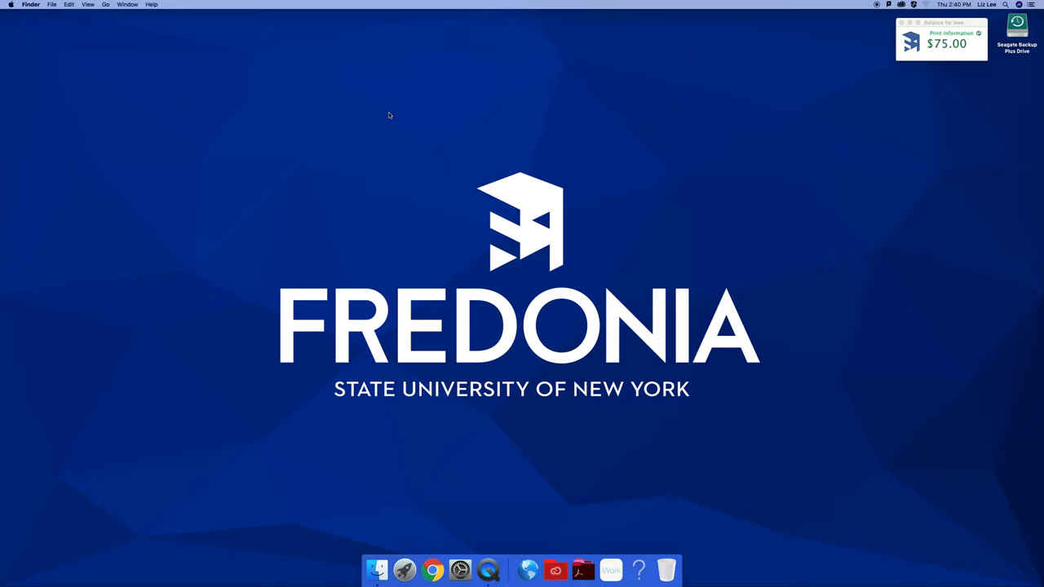
{"action": "left_click", "coordinate": [106, 5]}
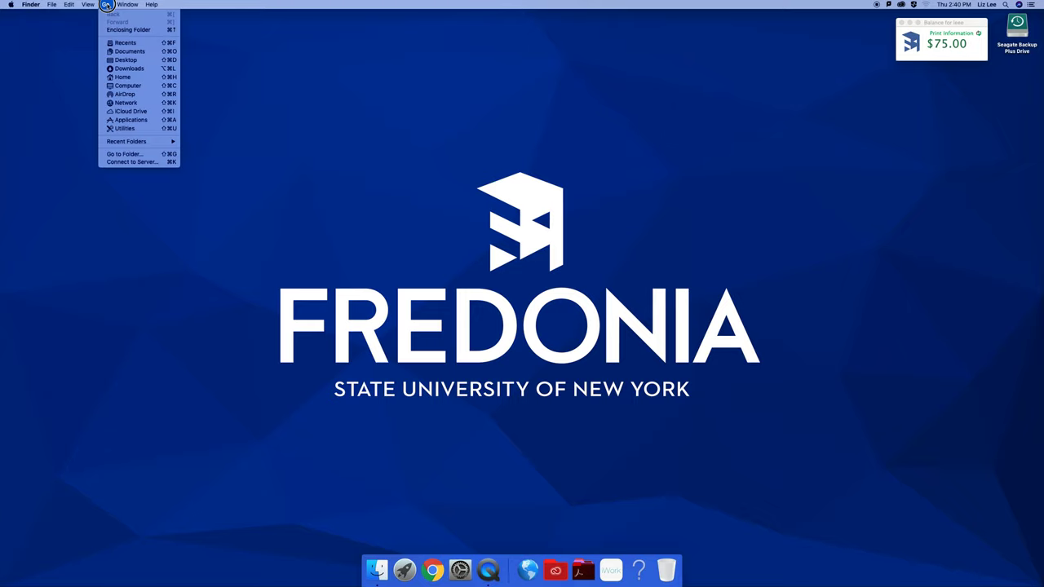
{"action": "left_click", "coordinate": [121, 78]}
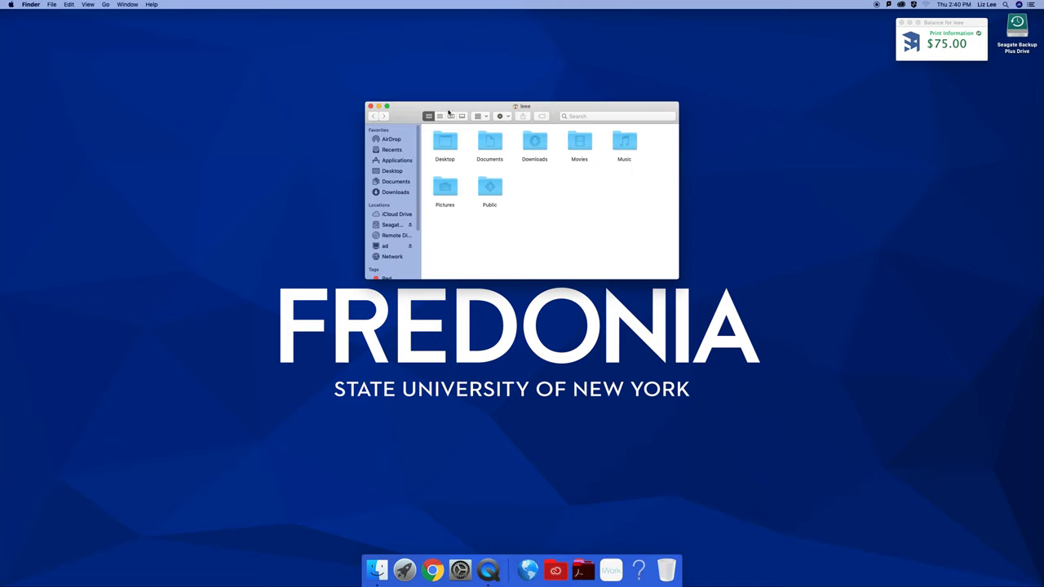
{"action": "left_click", "coordinate": [450, 117]}
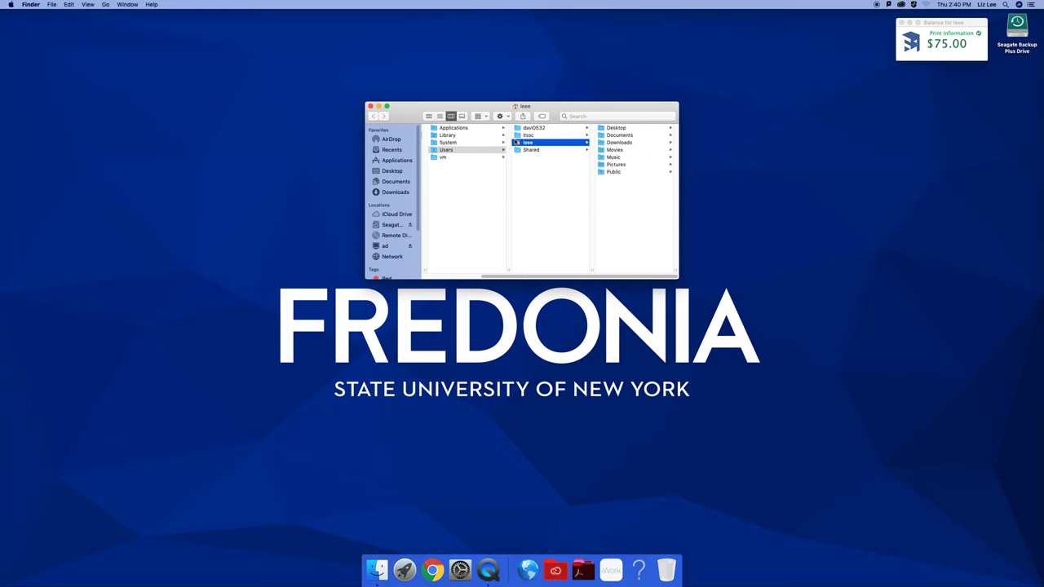
{"action": "left_click", "coordinate": [614, 164]}
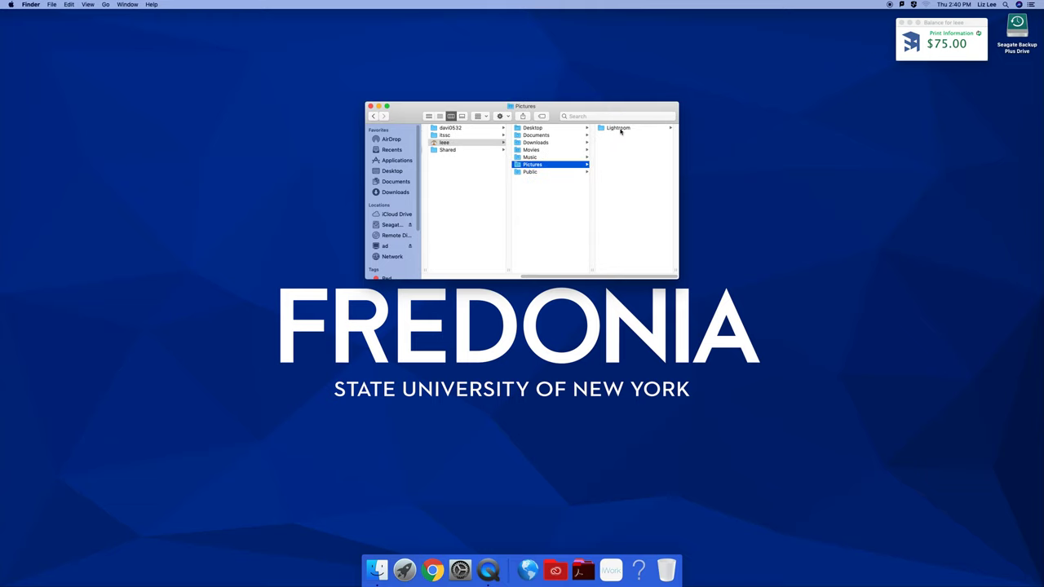
{"action": "double_click", "coordinate": [1016, 31]}
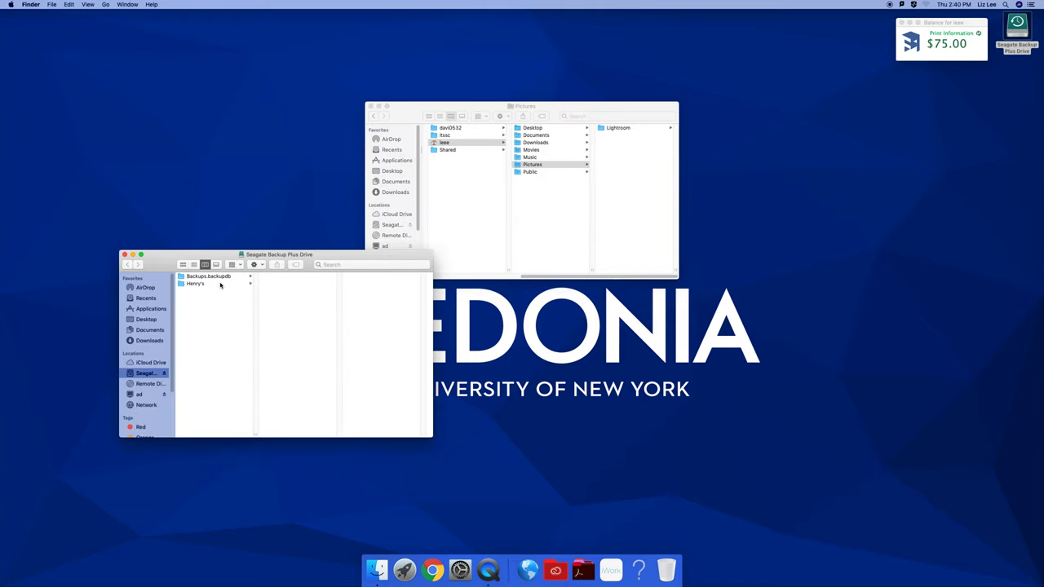
Create a new folder named ARTS156 on the Seagate drive
{"action": "left_click", "coordinate": [255, 264]}
{"action": "left_click", "coordinate": [263, 278]}
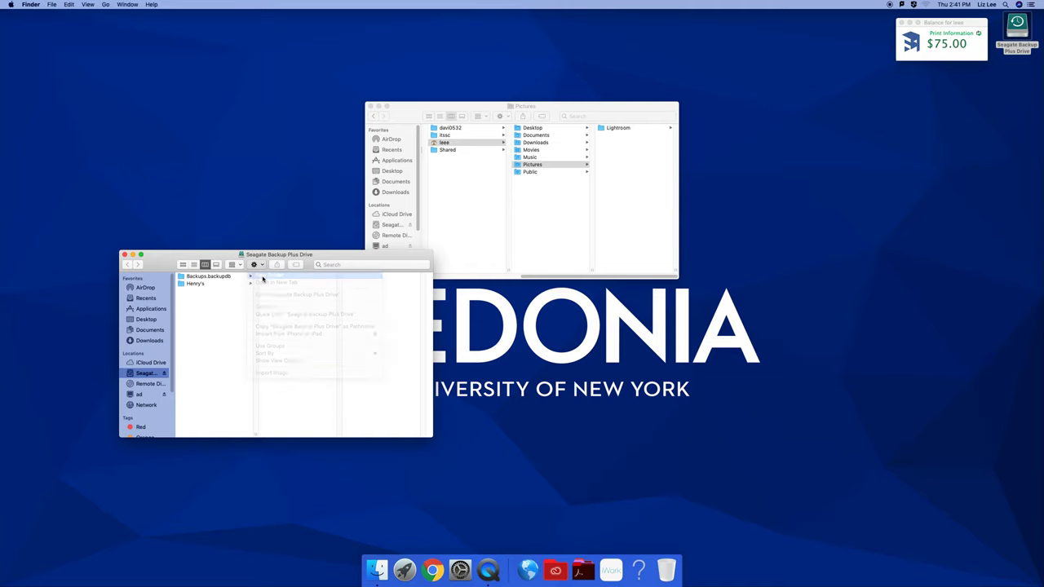
{"action": "type", "text": "ARTD"}
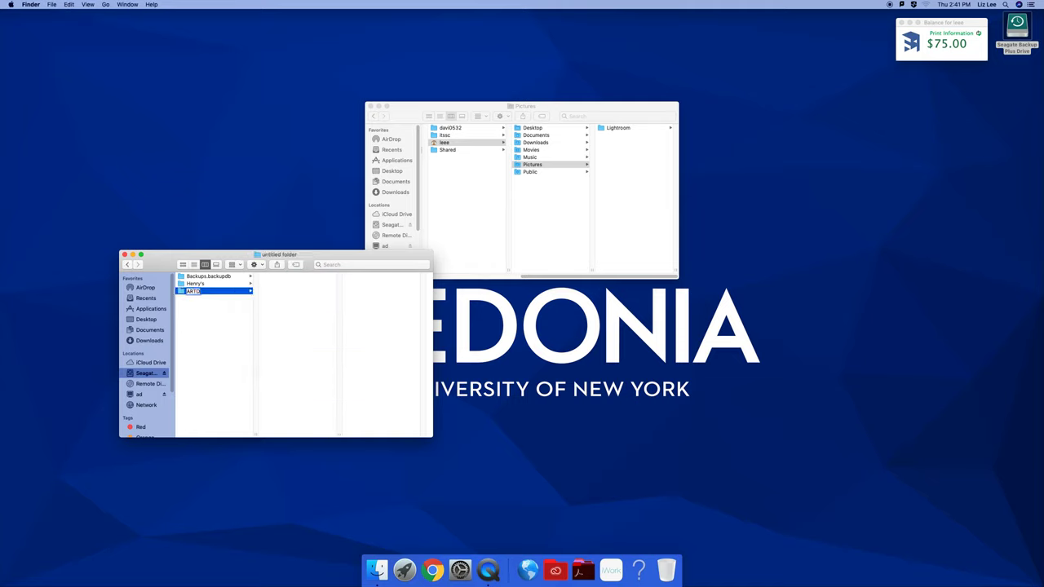
{"action": "type", "text": "156"}
{"action": "left_click", "coordinate": [614, 191]}
Copy the Lightroom folder from Pictures into ARTS156 and open the copied Lightroom folder
{"action": "left_click_drag", "start_coordinate": [606, 128], "coordinate": [255, 282]}
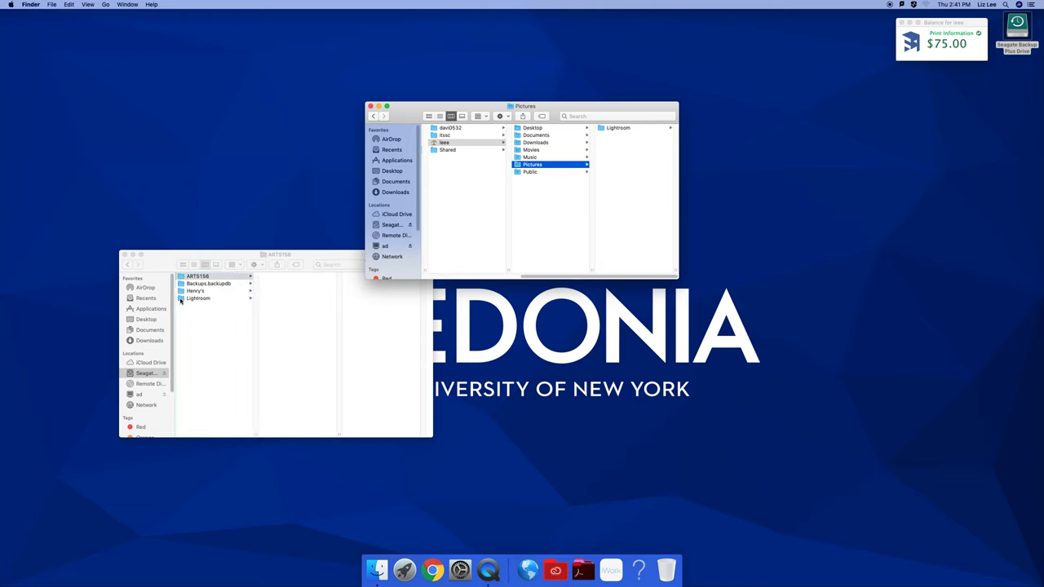
{"action": "left_click", "coordinate": [372, 108]}
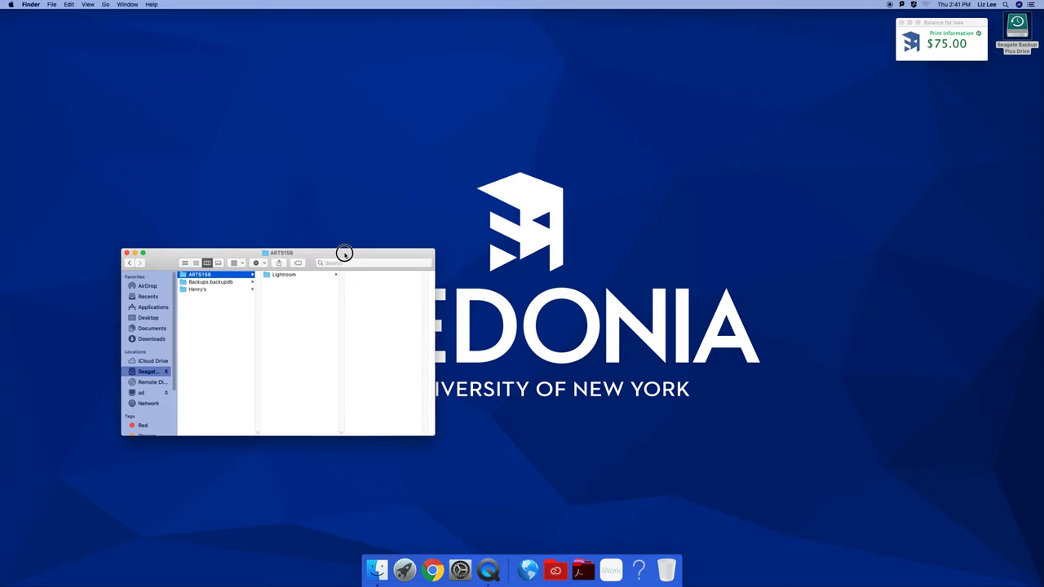
{"action": "left_click_drag", "start_coordinate": [345, 254], "coordinate": [548, 139]}
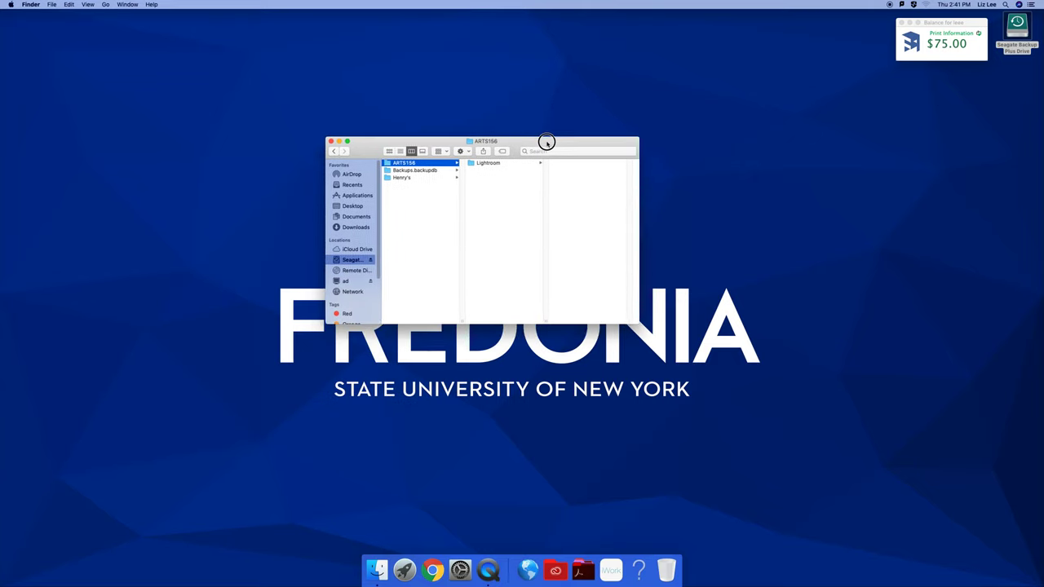
{"action": "left_click", "coordinate": [487, 163]}
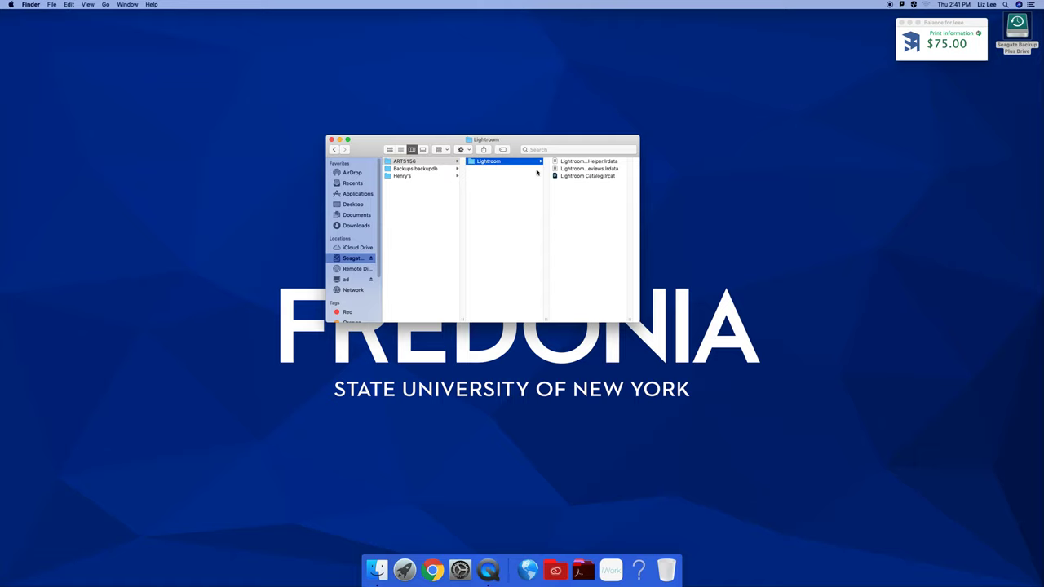
Open Lightroom Catalog.lrcat from ARTS156 in Lightroom Classic, quit it, and return to ARTS156
{"action": "left_click", "coordinate": [581, 177]}
{"action": "double_click", "coordinate": [582, 177]}
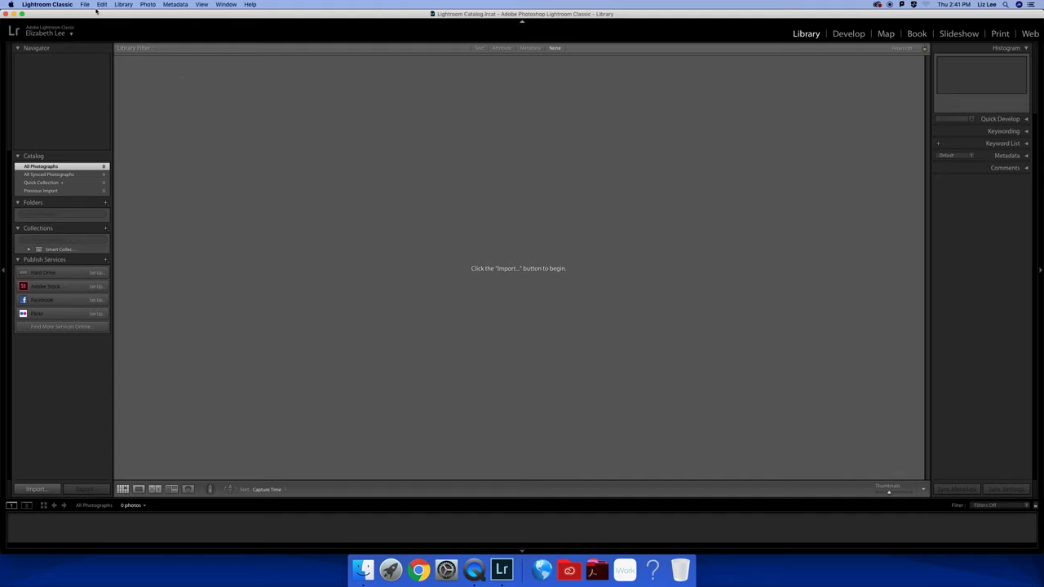
{"action": "left_click", "coordinate": [66, 5]}
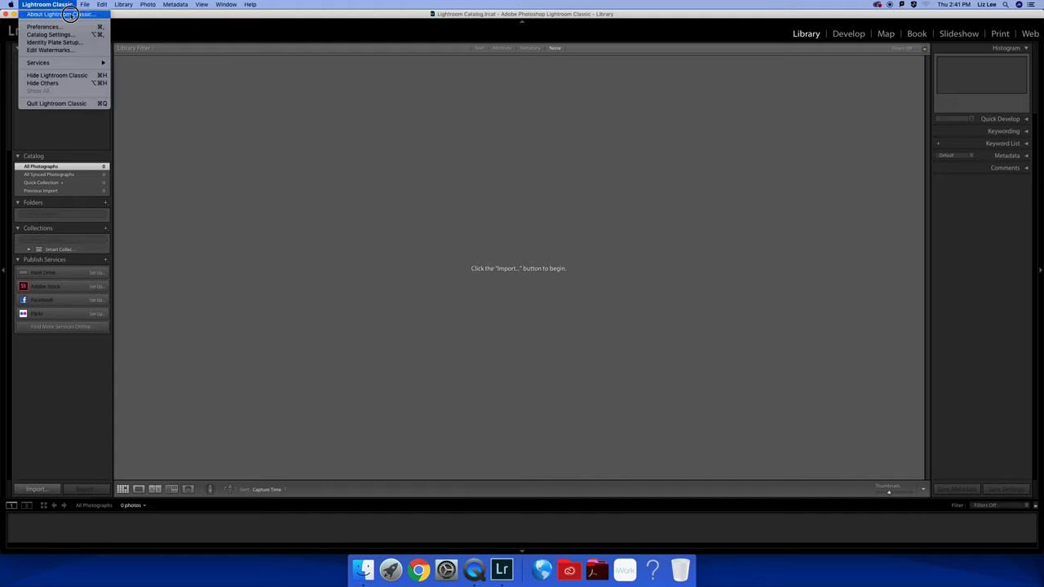
{"action": "left_click", "coordinate": [78, 104]}
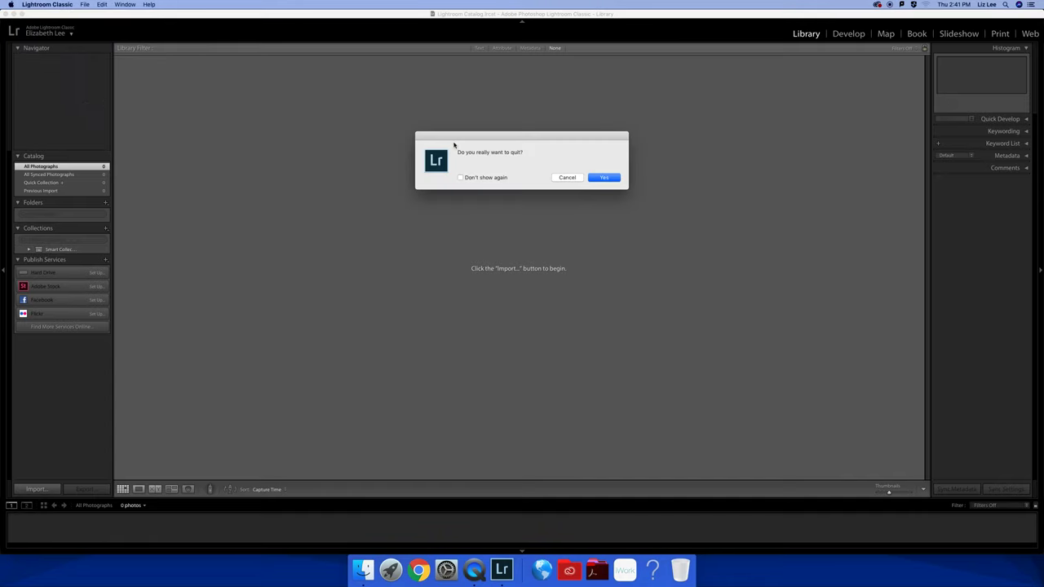
{"action": "left_click", "coordinate": [604, 177]}
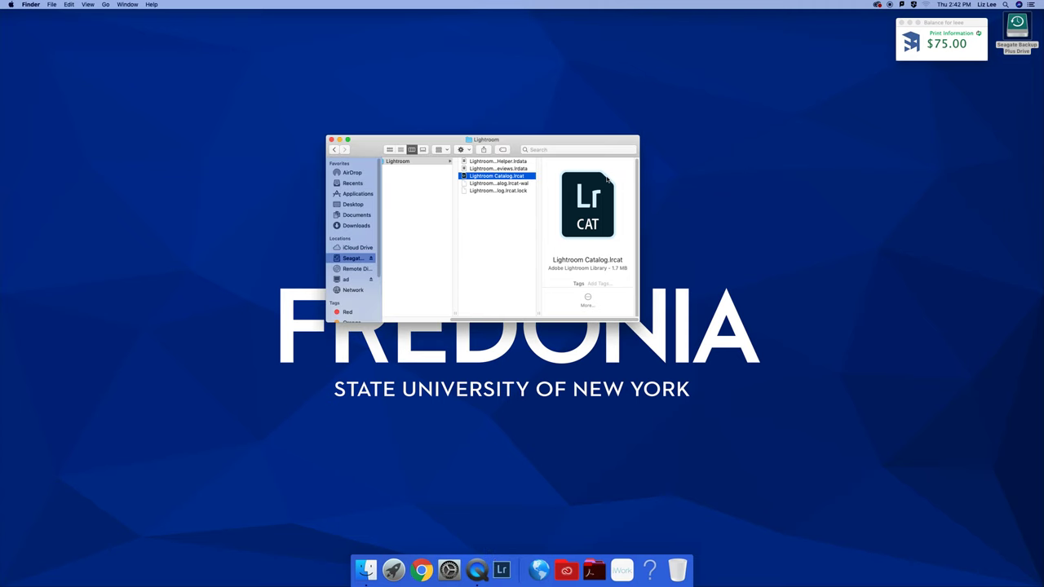
{"action": "left_click", "coordinate": [422, 195]}
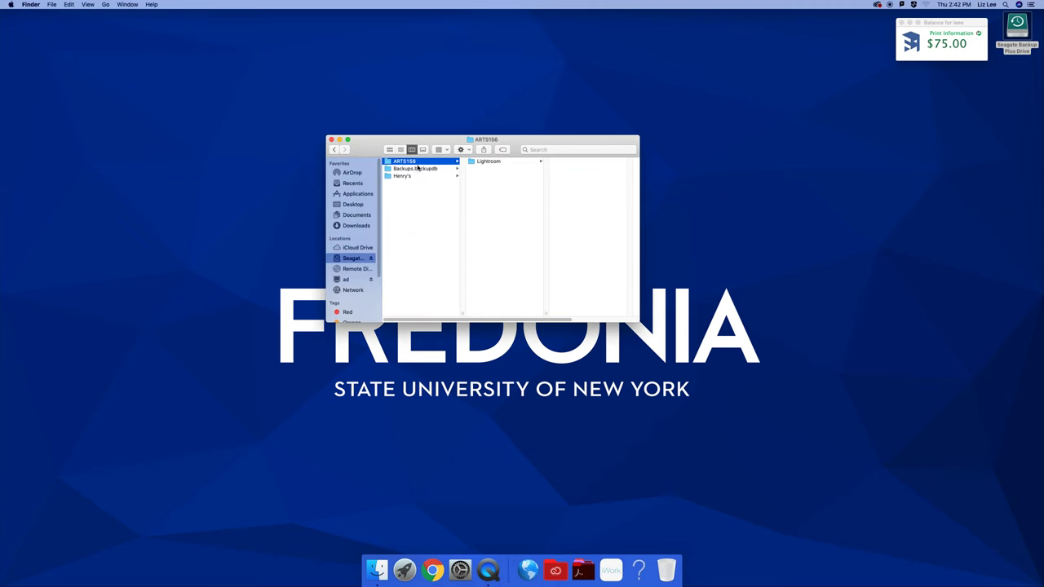
Set Finder grouping to None, view the Lightroom folder's catalog files, and stop the QuickTime recording
{"action": "left_click", "coordinate": [443, 149]}
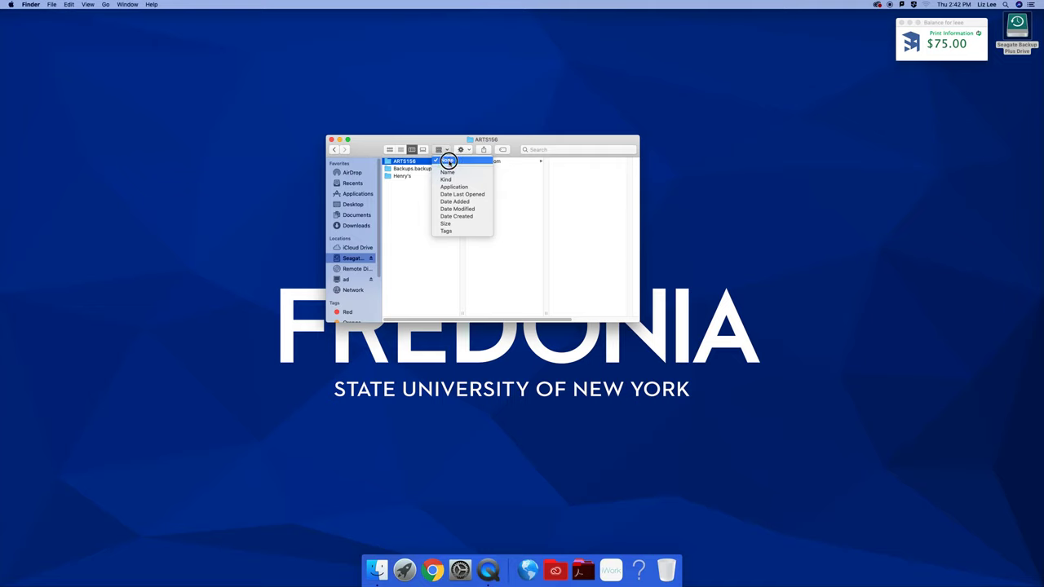
{"action": "left_click", "coordinate": [448, 161]}
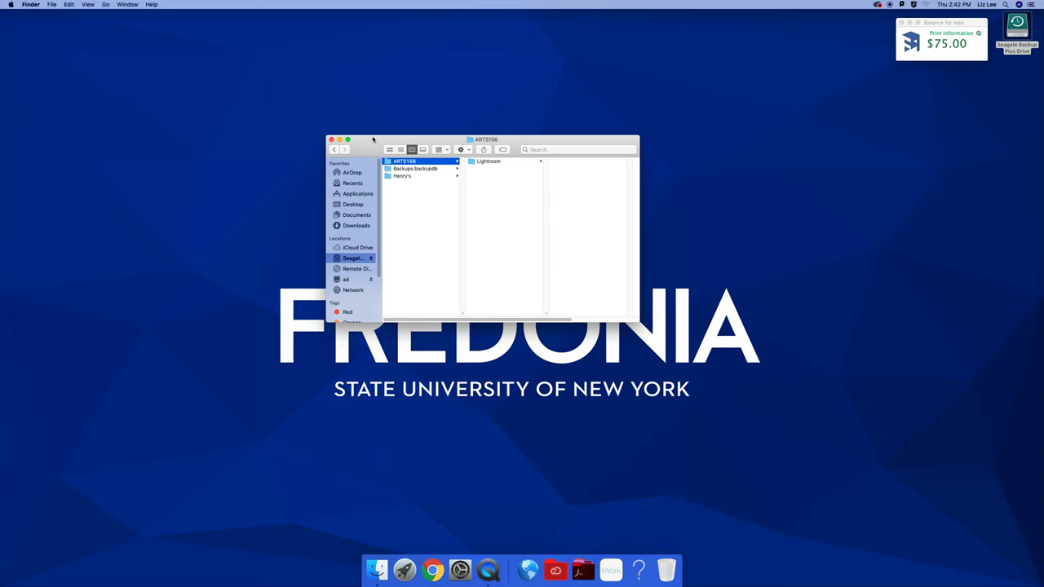
{"action": "left_click", "coordinate": [485, 164]}
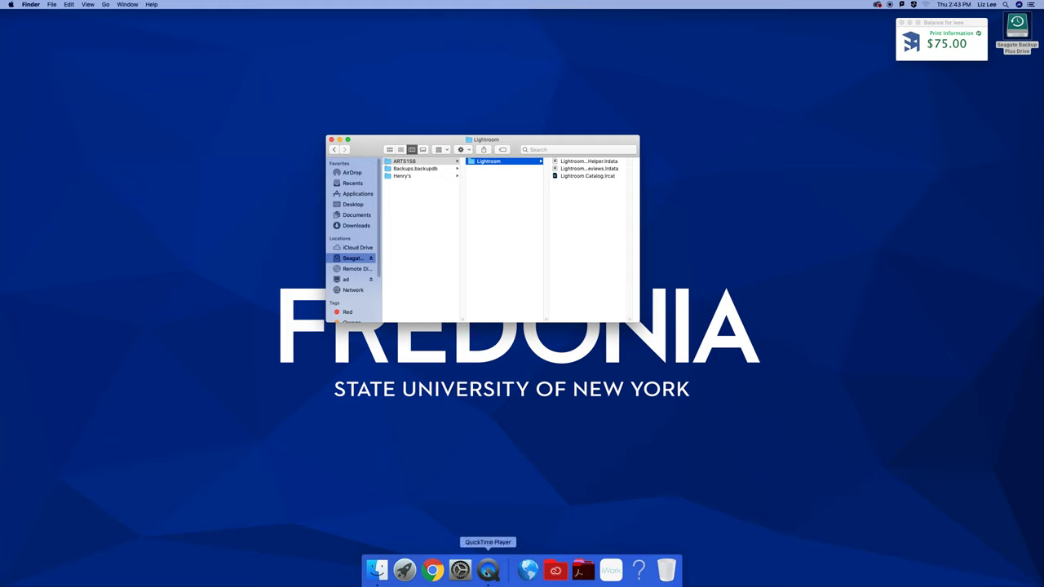
{"action": "right_click", "coordinate": [488, 569]}
{"action": "left_click", "coordinate": [496, 472]}
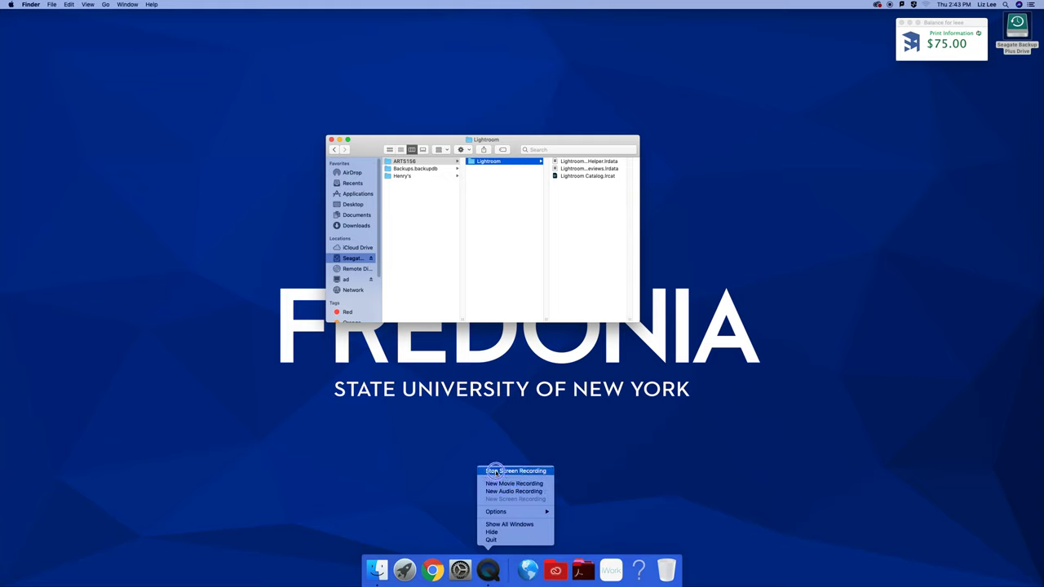